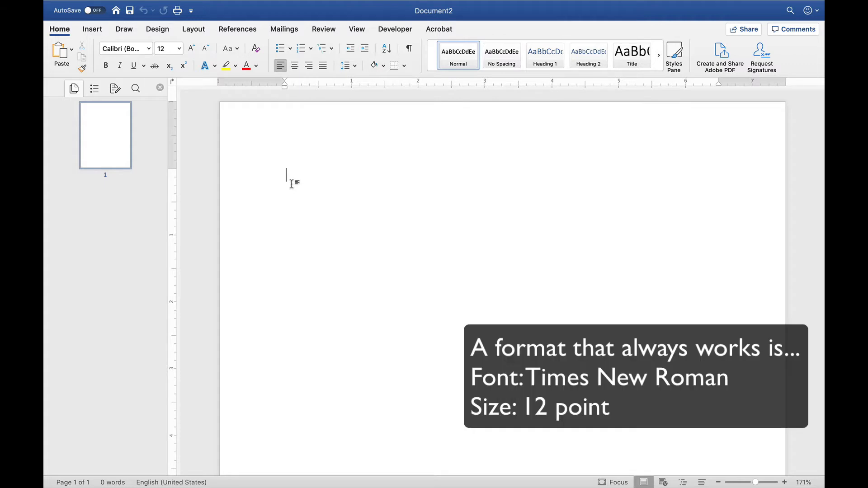
Set the font of the whole blank document to Times New Roman.
key(super+a)
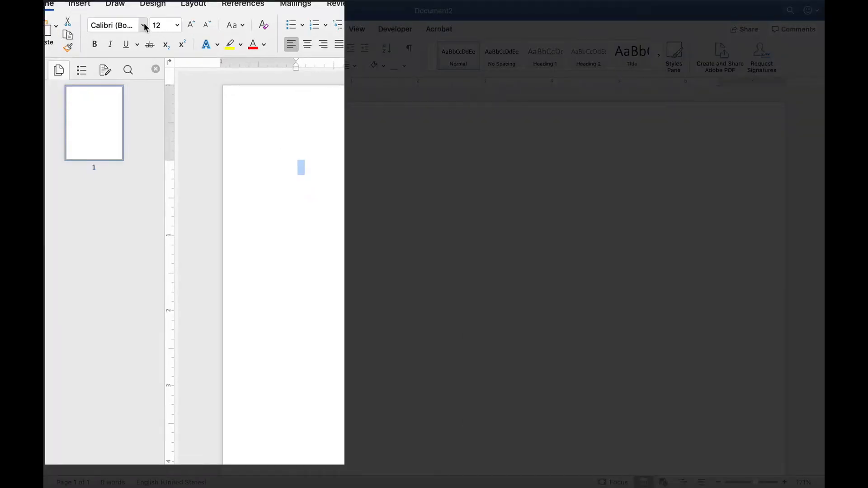
click(143, 25)
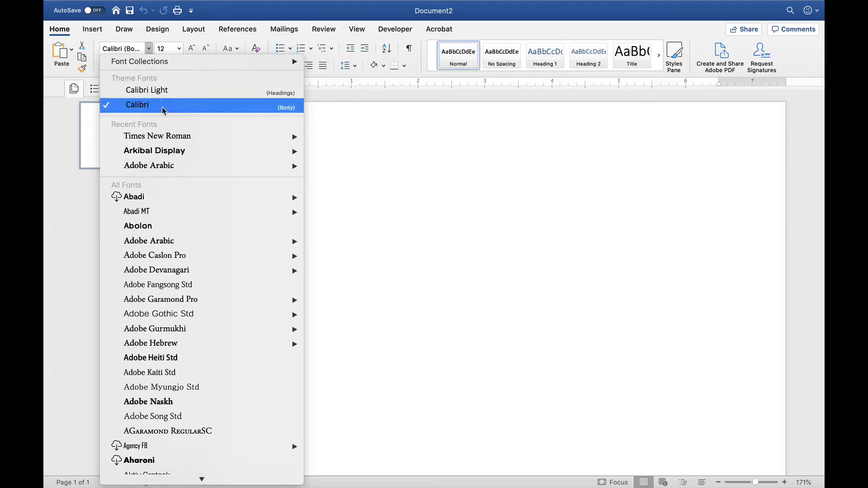
key(t)
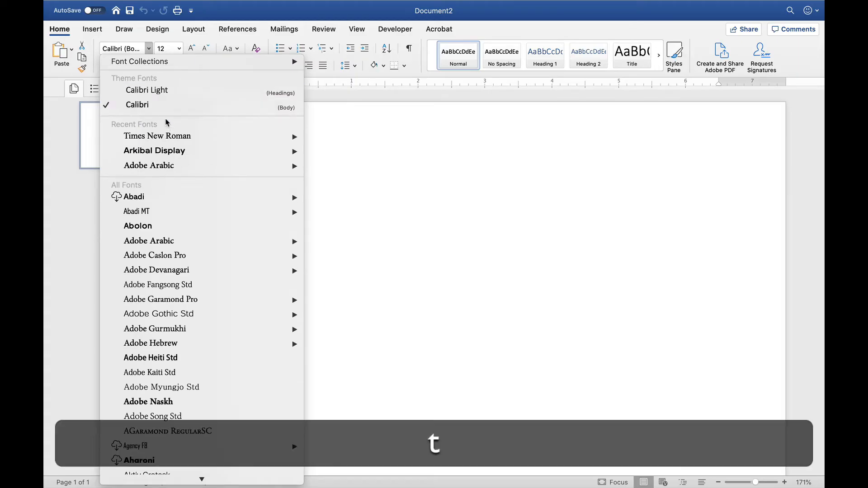
key(i)
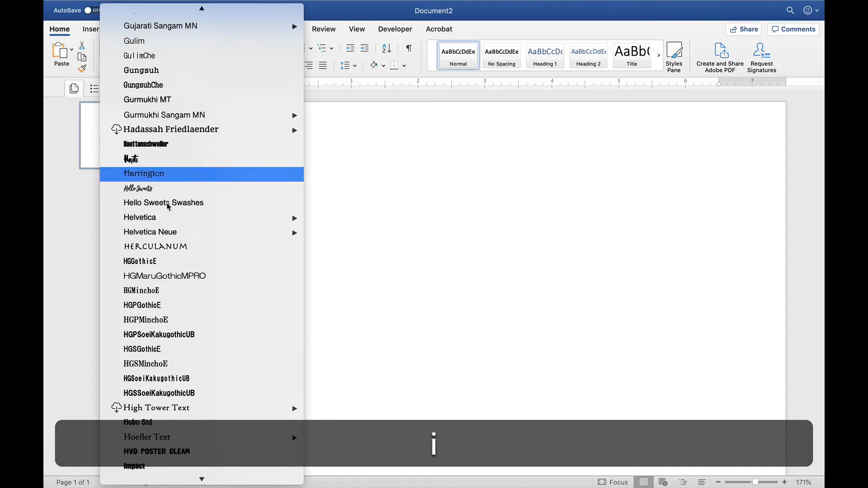
scroll(198, 362, down, 5)
key(t)
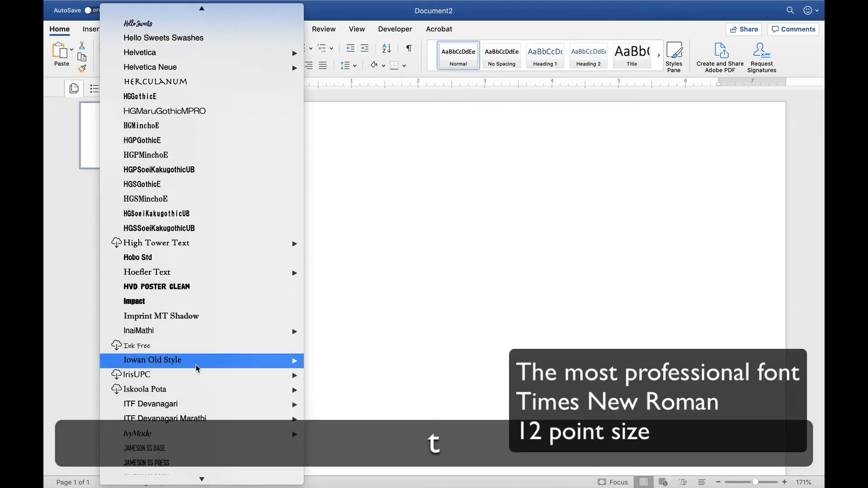
scroll(296, 48, up, 3)
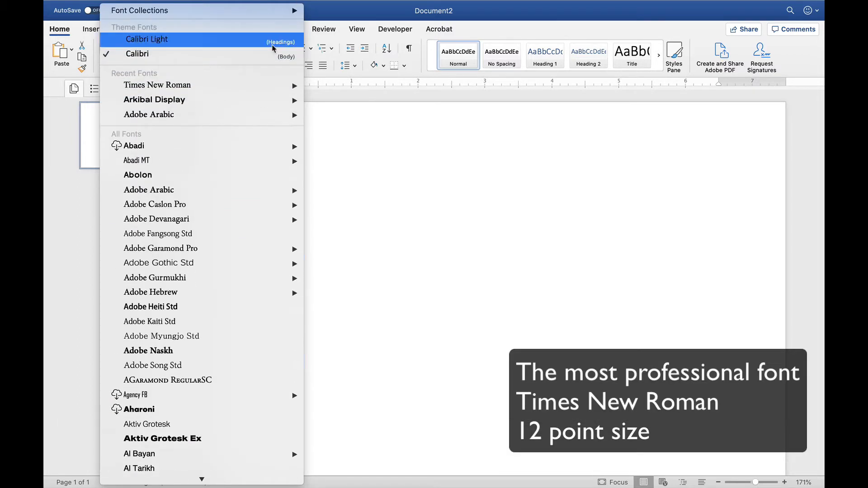
mouse_move(268, 84)
click(344, 104)
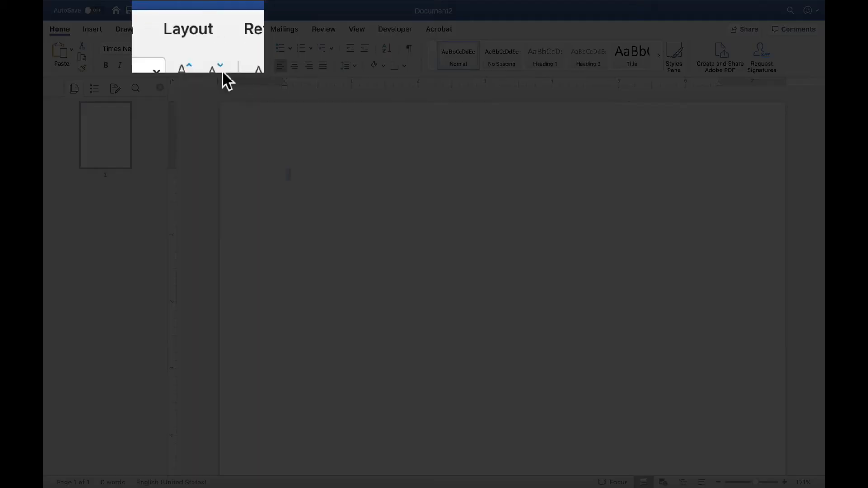
Set a custom top margin of 2" for the whole document.
click(194, 29)
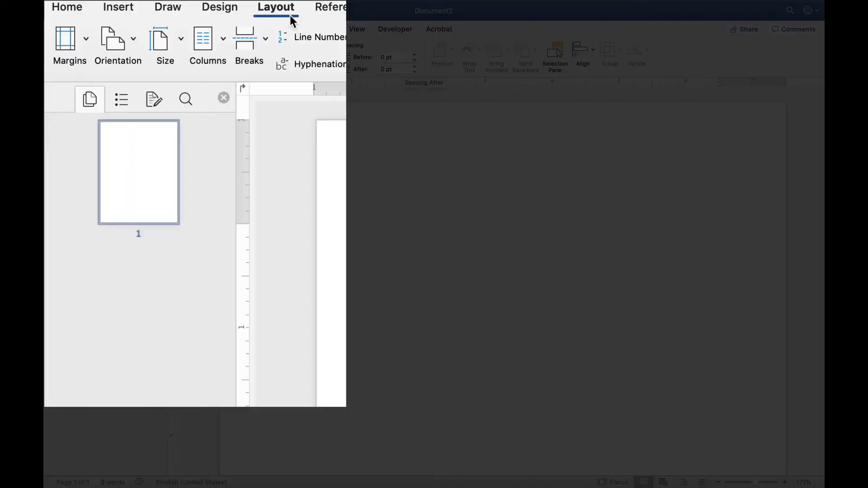
click(85, 42)
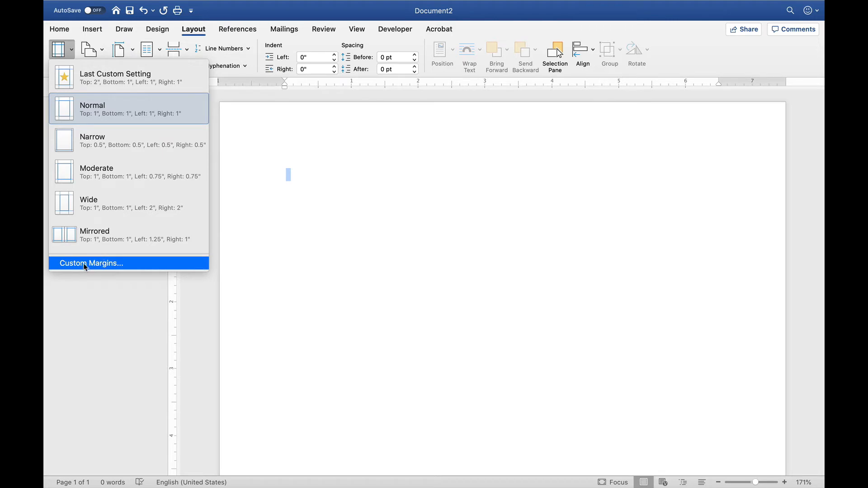
click(83, 263)
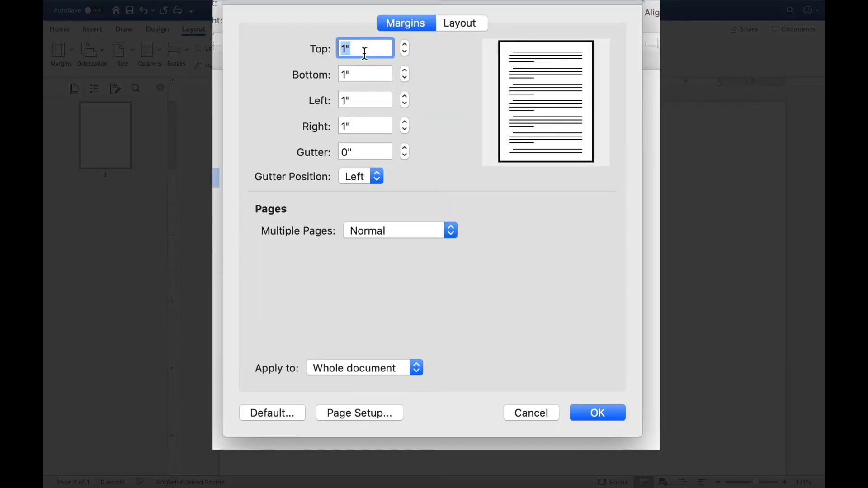
text(2")
key(BackSpace)
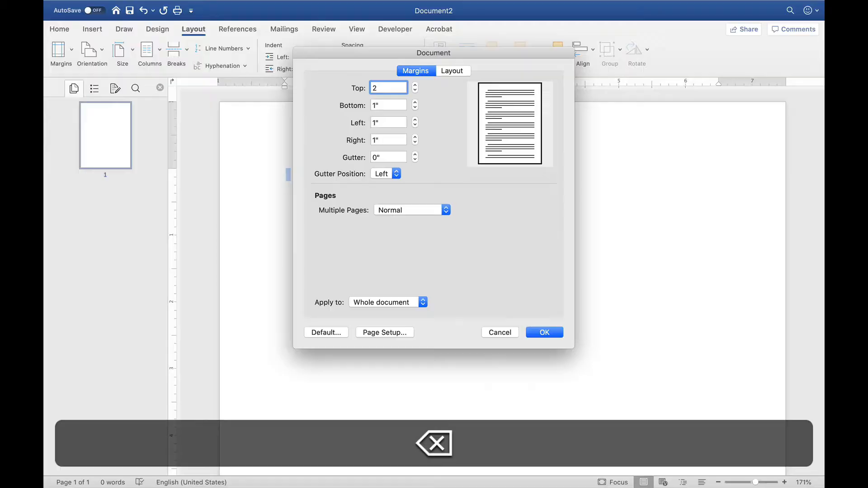
text(")
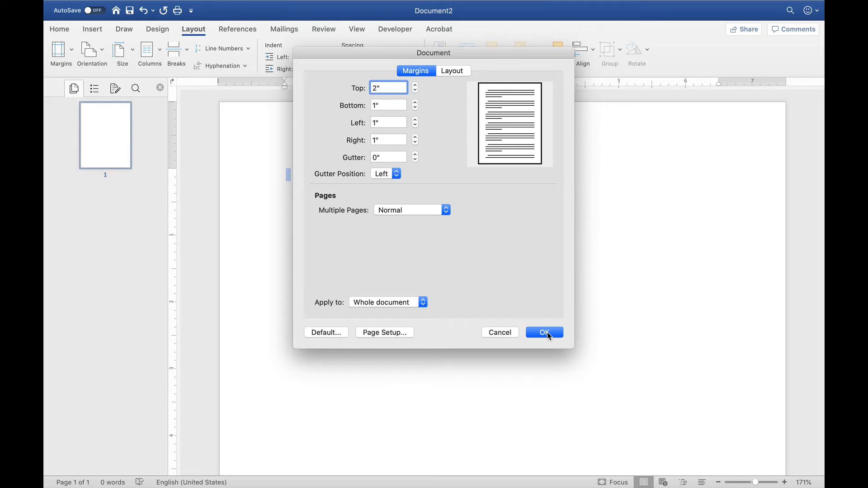
click(545, 333)
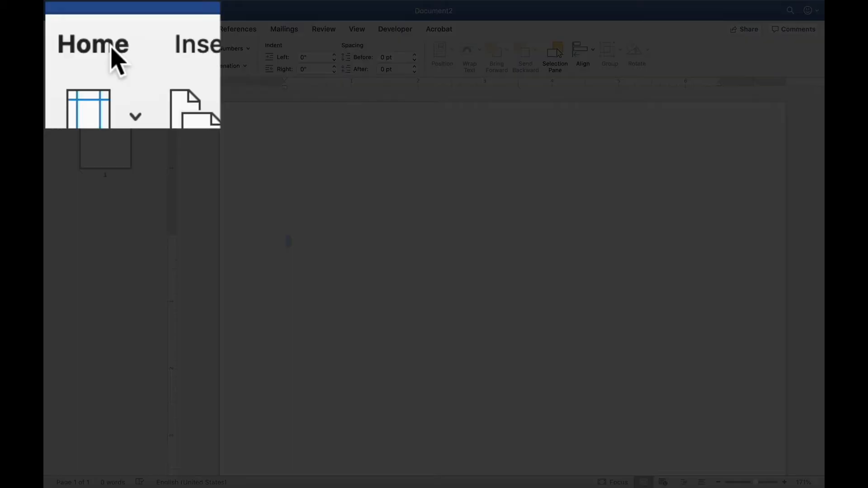
Check the line spacing choices and the detailed line spacing options for the selected paragraph.
click(74, 34)
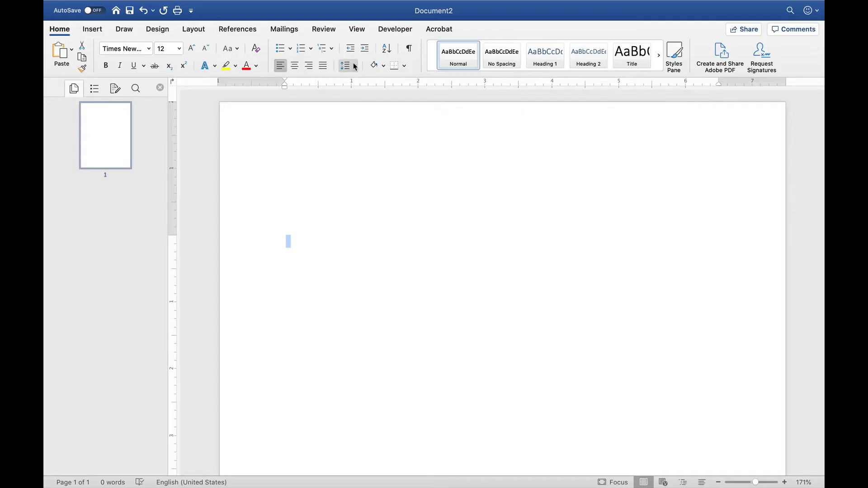
click(355, 66)
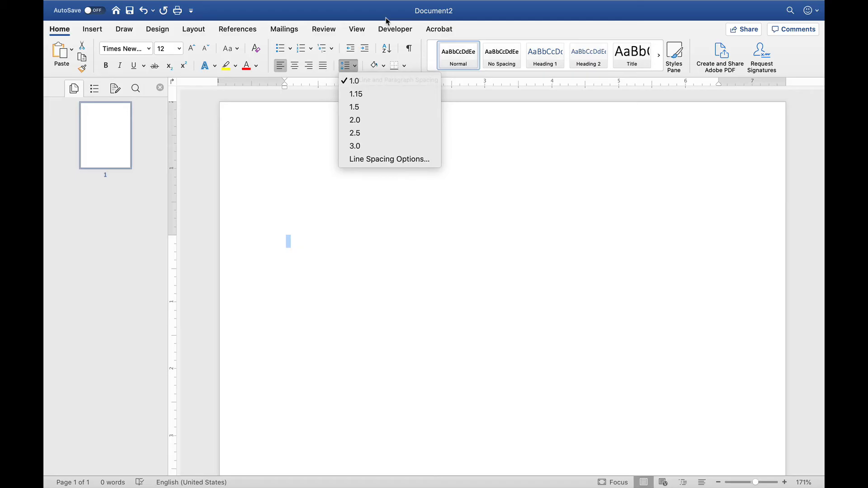
click(386, 18)
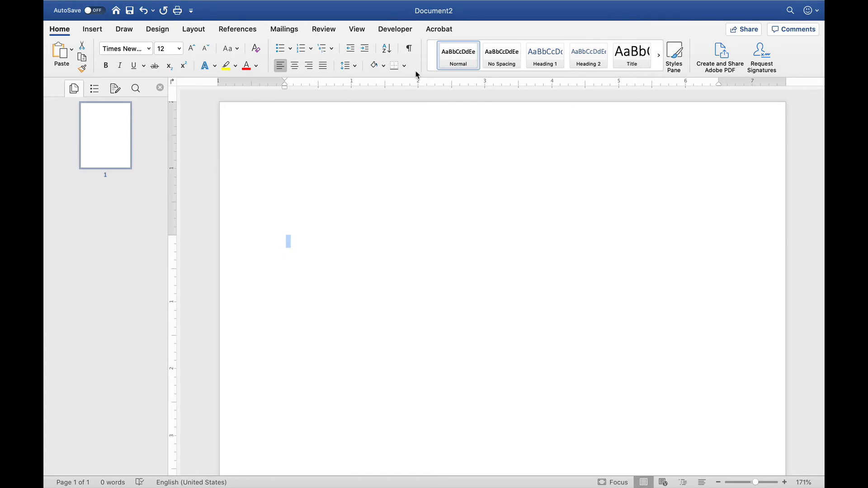
click(356, 67)
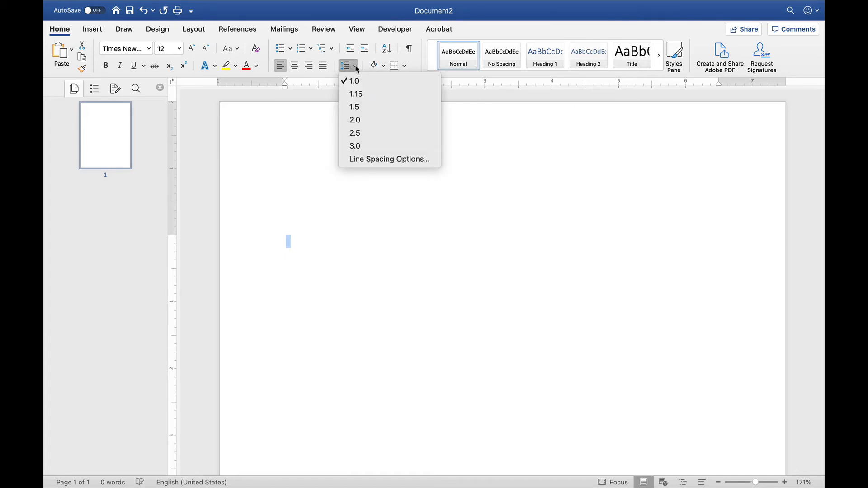
click(380, 160)
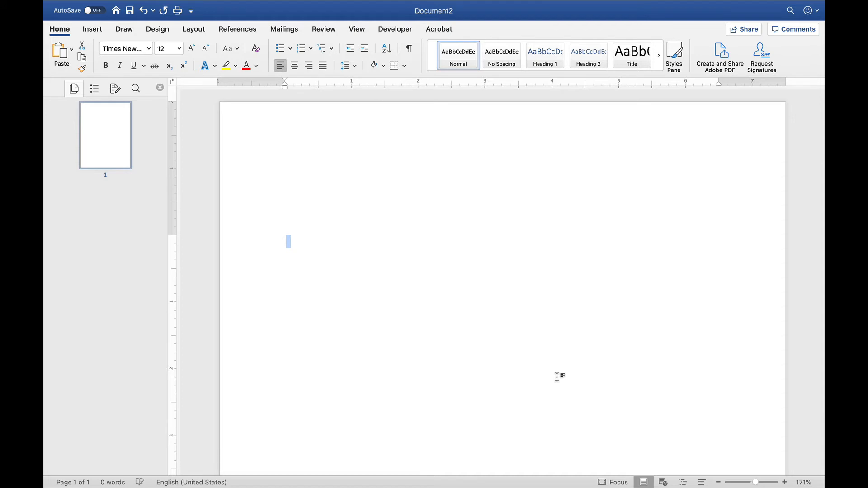
Enter the date November 6, 2019 as the letter's first line and leave three blank lines beneath it.
text(November)
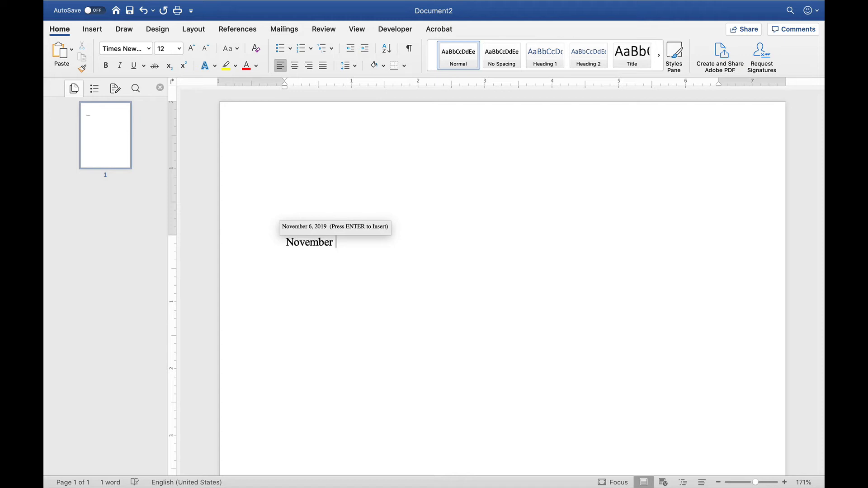
key(Return)
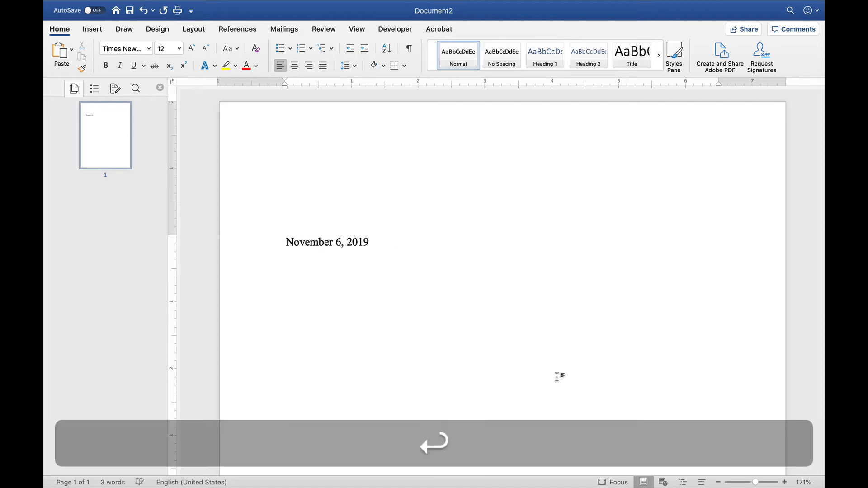
key(Return)
key(Return)
key(Return)
key(Return)
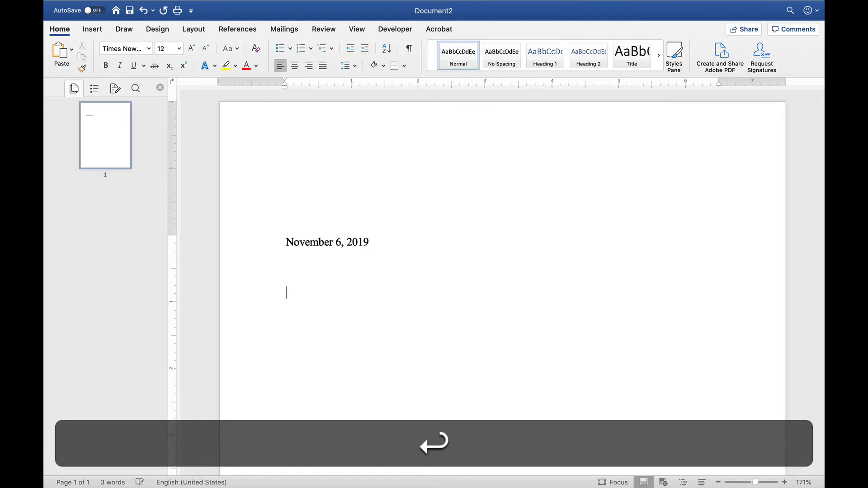
Enter the recipients' name and mailing address, then a formal salutation ending with a colon, with a blank line after each part.
text(Mr. and Mrs. Awesome Parent)
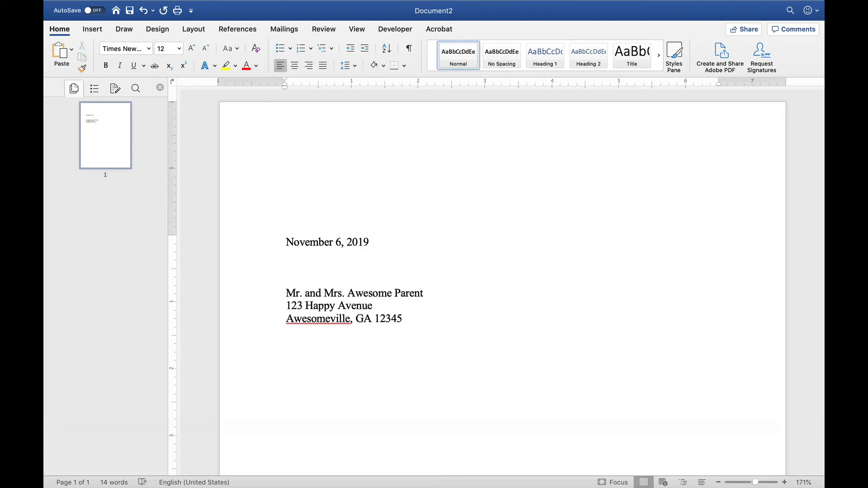
key(Return)
key(Return)
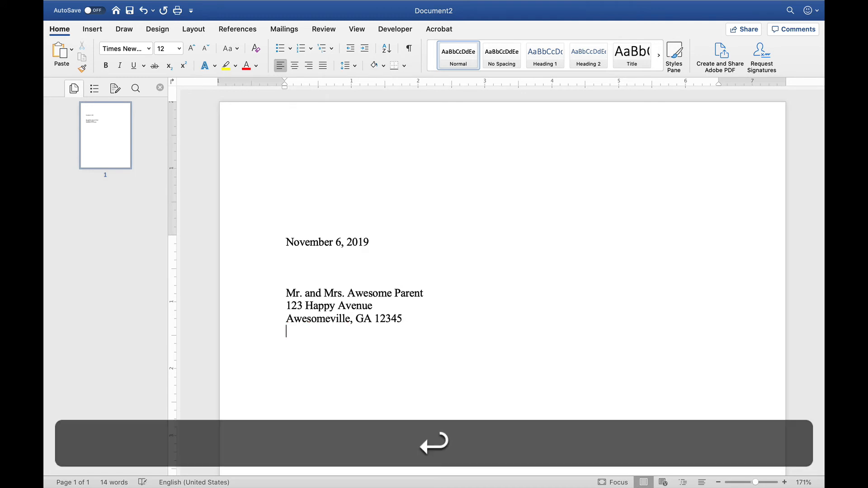
text(Dear Mr. and Mrs. Parent:)
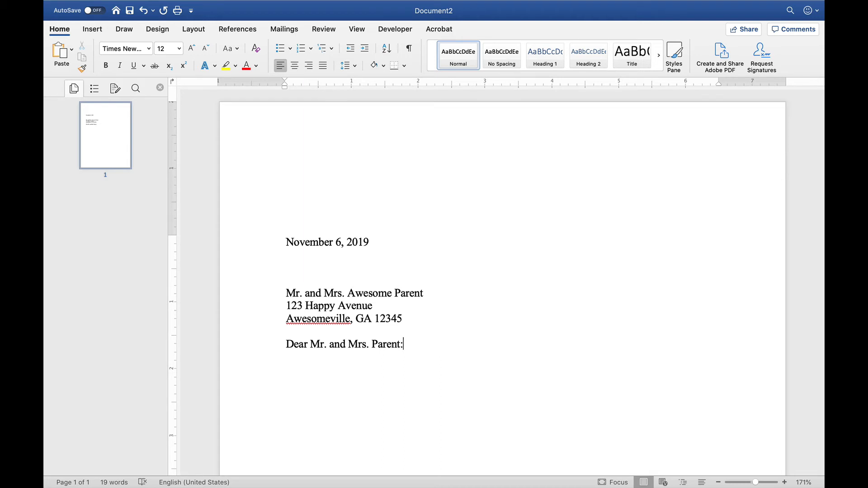
key(Return)
key(Return)
Write three body paragraphs praising the student, discussing movie making and thanking the parents, then close with "Joyfully in your service," and three blank lines.
text(I think your student is awesome. She asks great questions and listens well in class. She also is very tenacious in her work. She is a joy to teach!  I also look forward to teaching her about movie making soon. Movies are the modern essay! Somehow I think if our founding fathers were around today, they would be YouTubers. So, I want your daughter to know how to impact others with visual stories as well as with writing such as in this memo.  Thank you for sending your child to our school. I enjoy teaching her every day.)
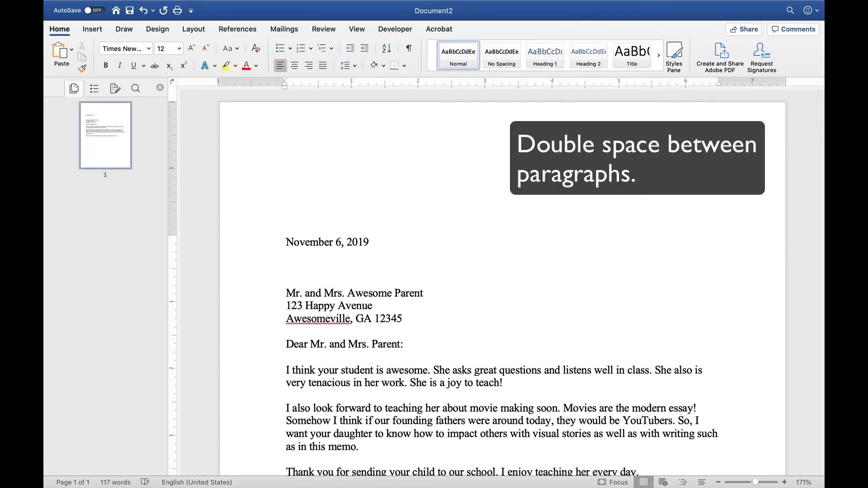
key(Return)
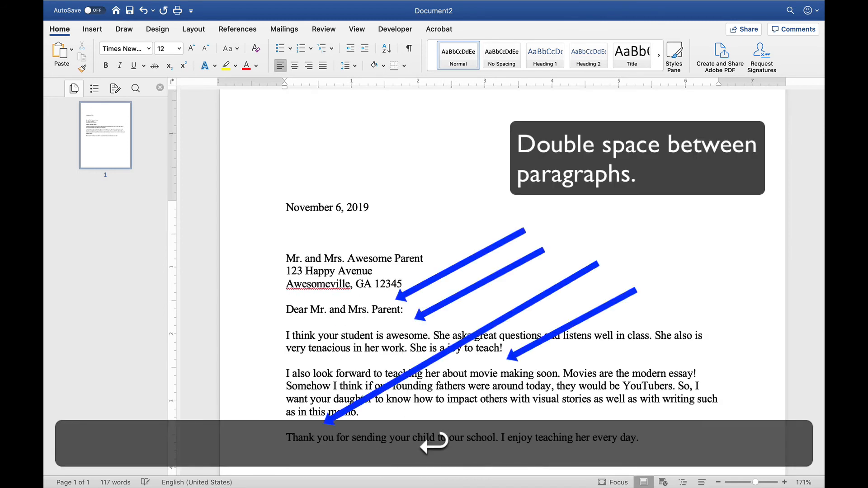
text(Joyfully in your service,)
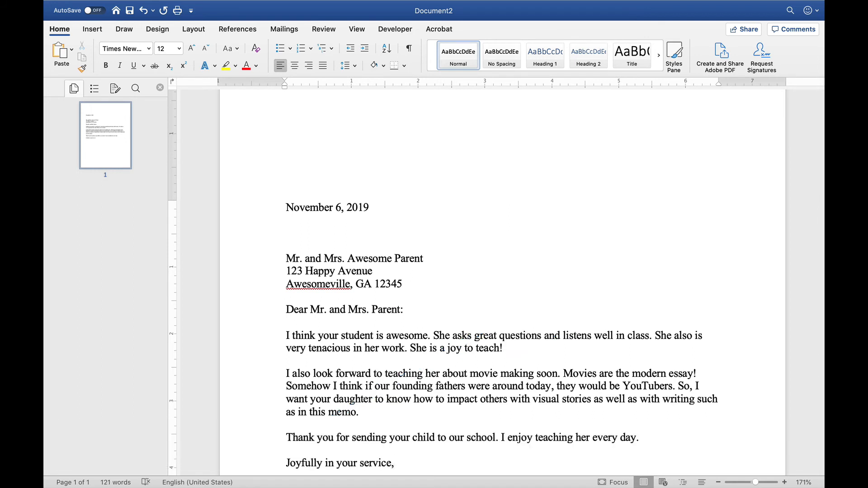
key(Return)
key(Return)
key(Return)
key(Return)
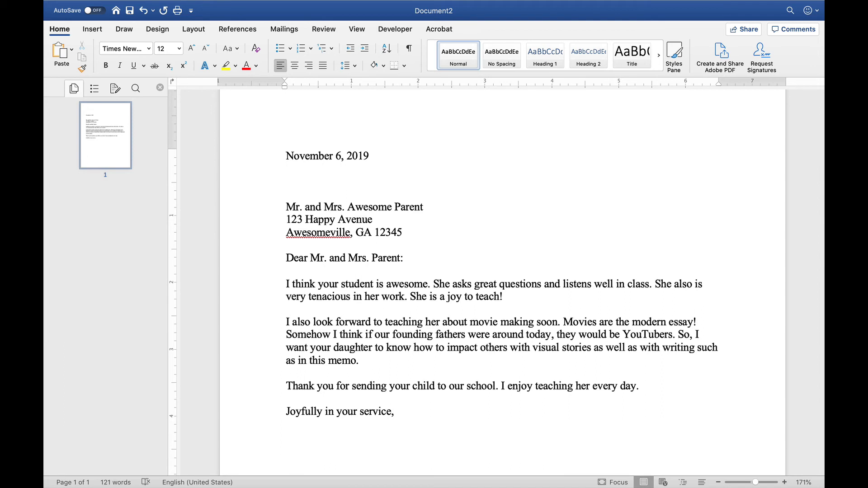
Enter the sender's full name with the title Teacher, and "Amazing Academy for Awesome Students" on the line below.
text(Victor)
text(ia A. Davis, Teacher)
key(Return)
text(Amazing Academy for Awesome Students)
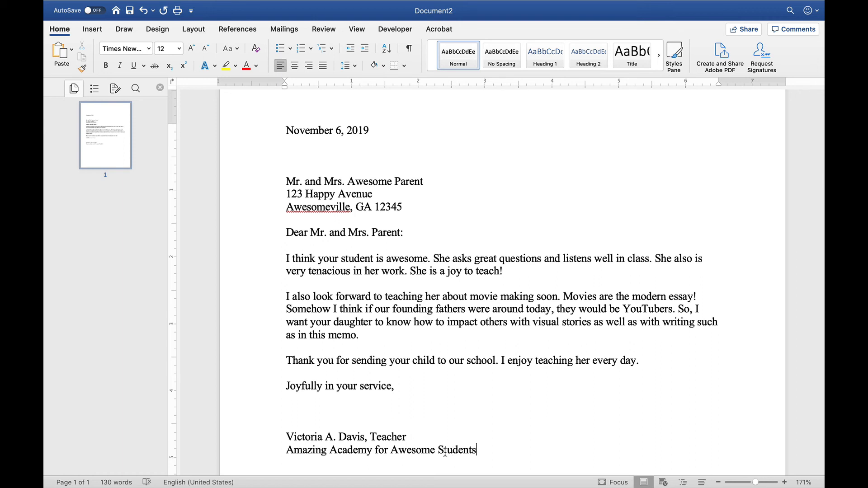
Delete the "Amazing Academy for Awesome Students" line from the signature block.
scroll(500, 381, up, 5)
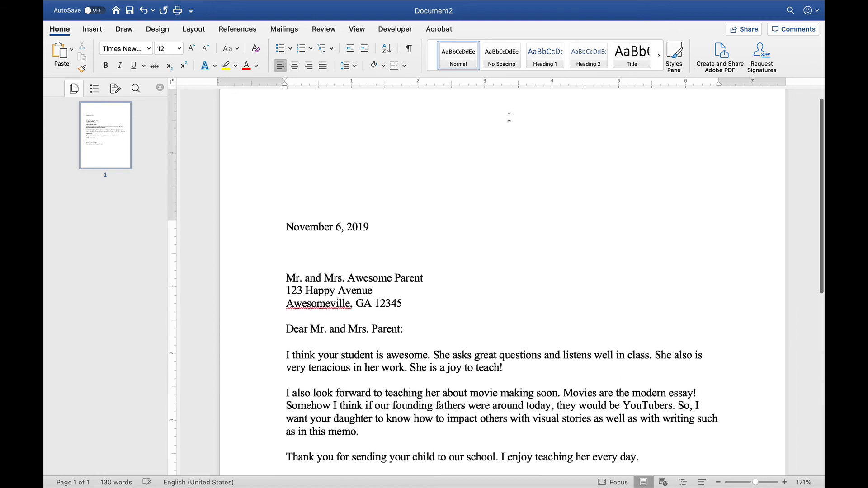
scroll(542, 176, down, 5)
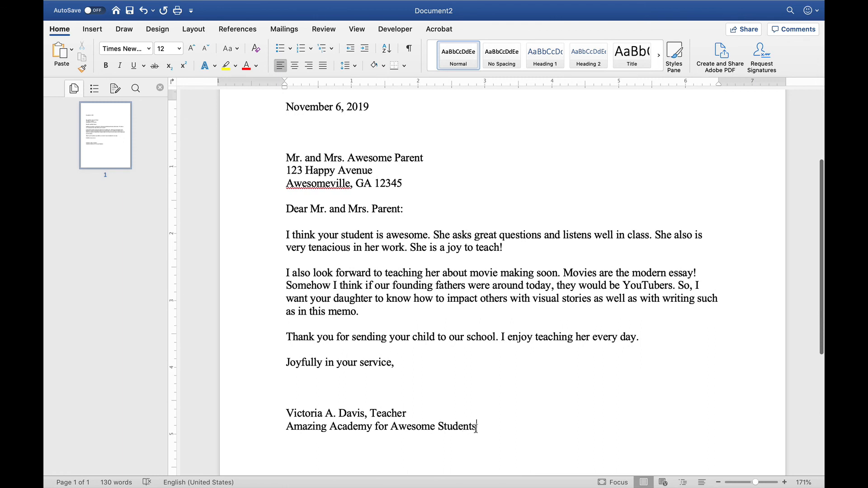
drag(481, 426, 305, 426)
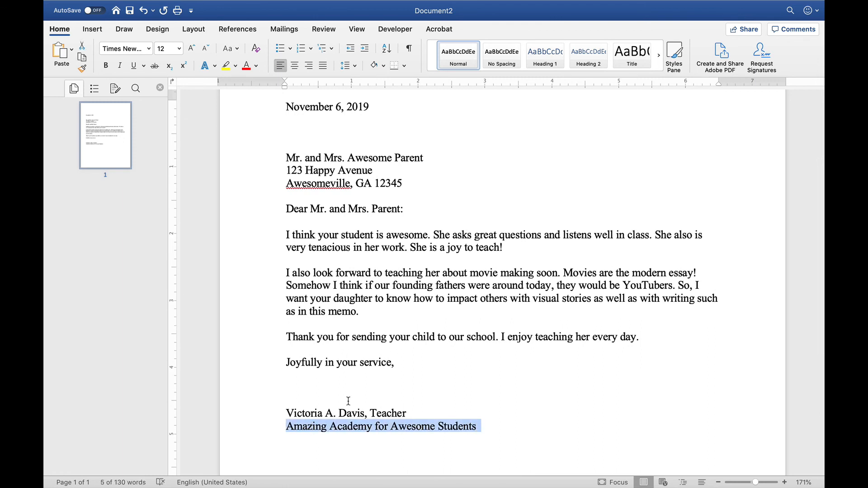
scroll(471, 271, up, 5)
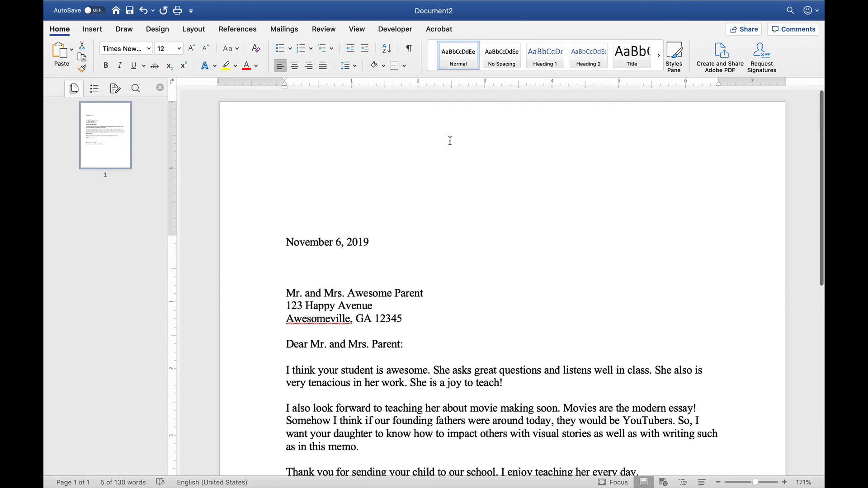
scroll(574, 203, down, 8)
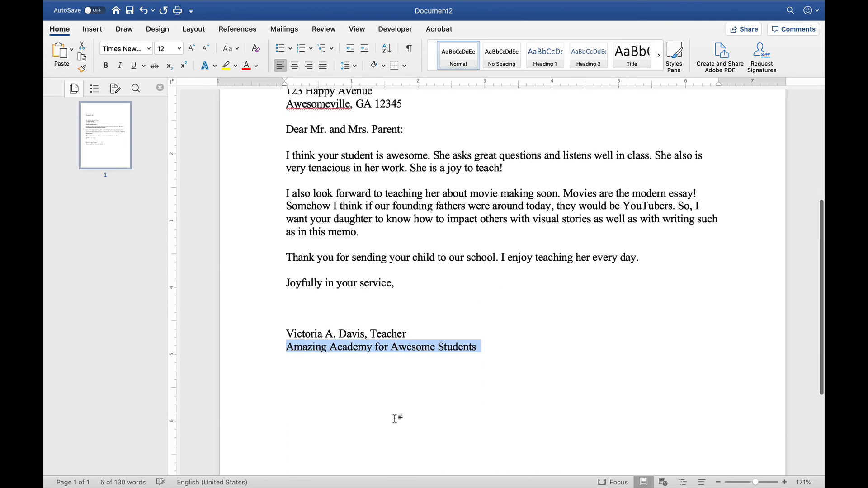
key(BackSpace)
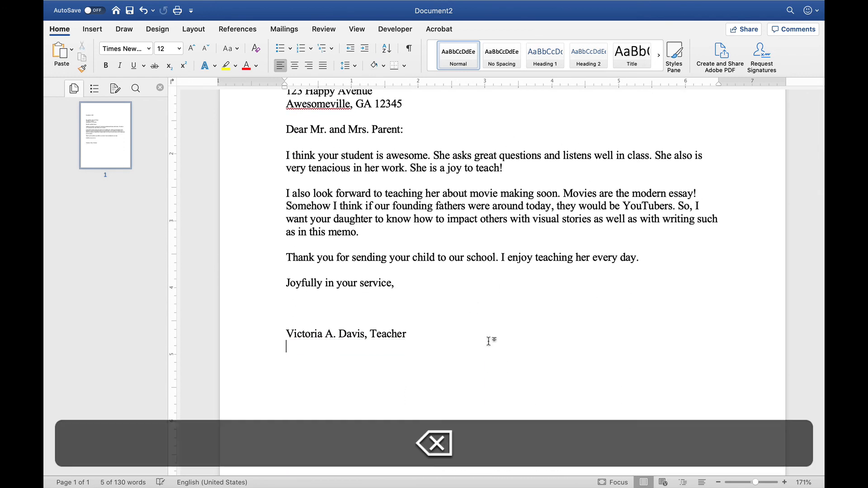
Add a blank line beneath the sender's name and title in the signature block.
scroll(489, 341, up, 5)
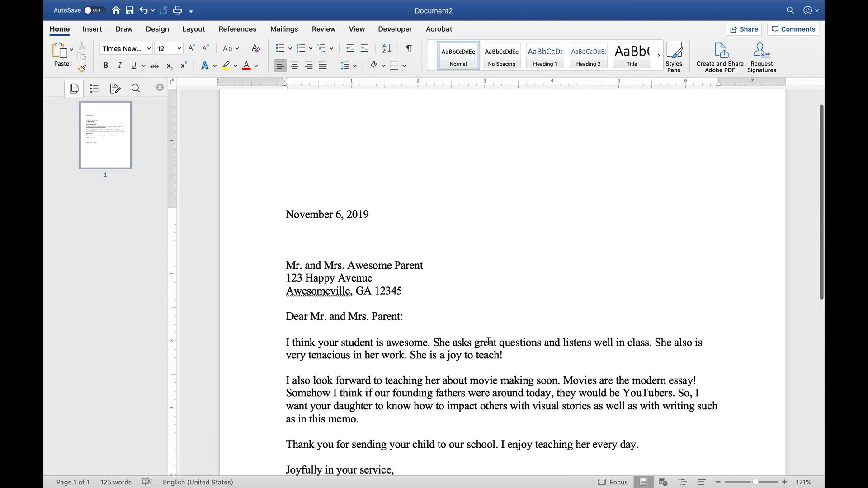
scroll(489, 341, down, 6)
click(489, 341)
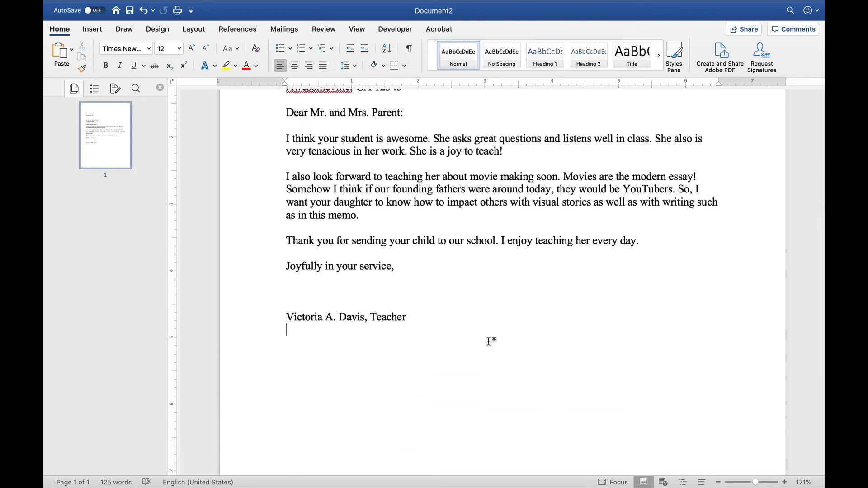
key(Return)
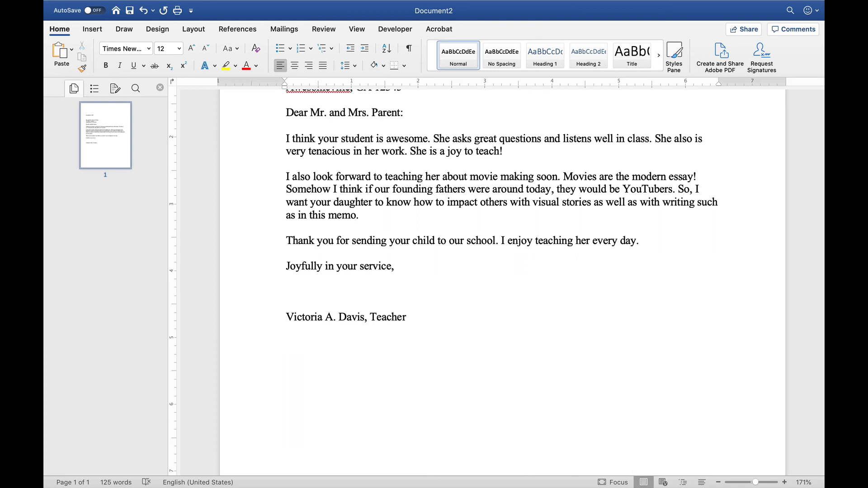